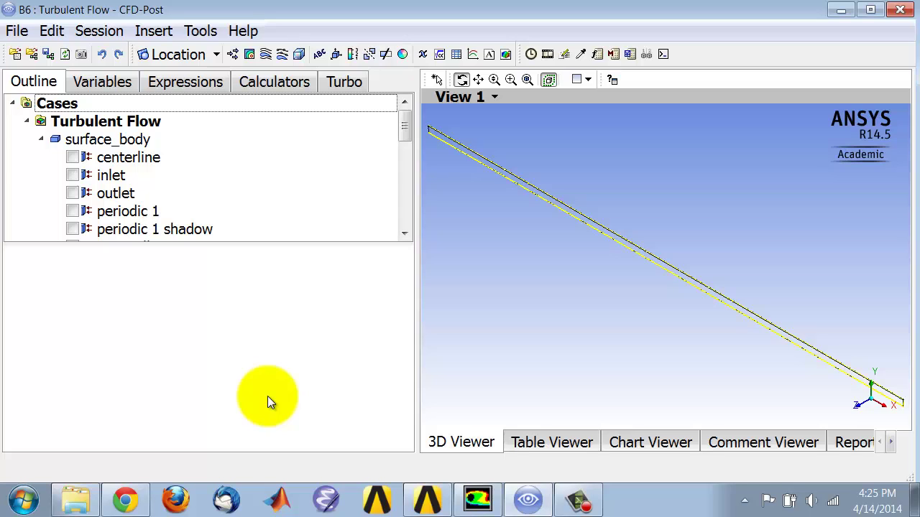
- Switch to Fluent and add Turbulent Viscosity to the additional data file quantities for postprocessing
{"action": "left_click", "coordinate": [479, 498]}
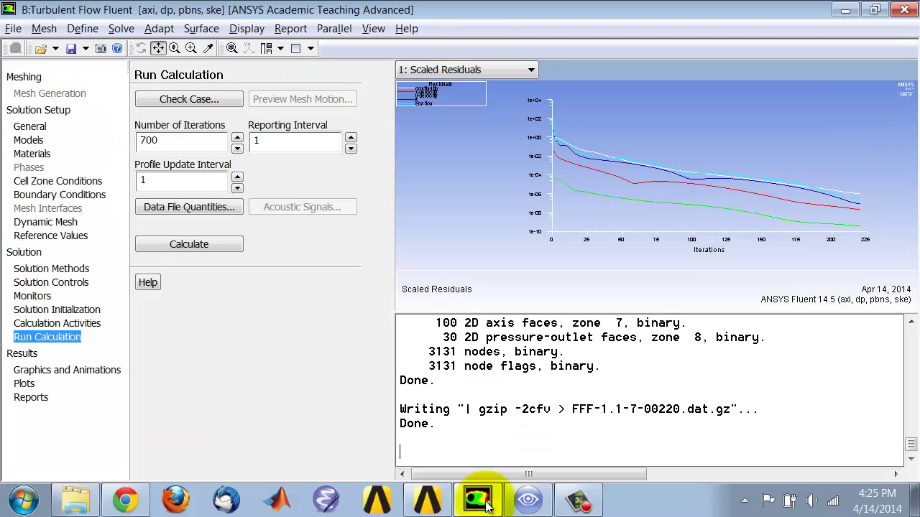
{"action": "left_click", "coordinate": [13, 30]}
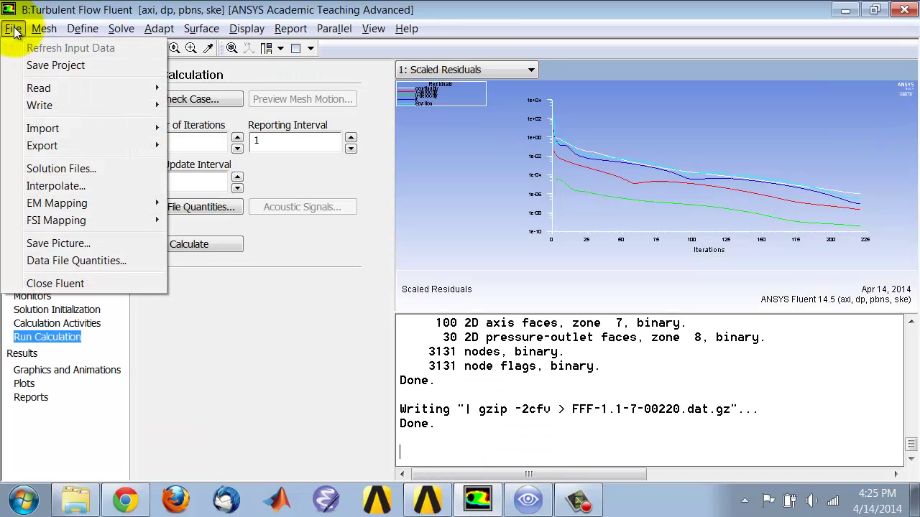
{"action": "left_click", "coordinate": [60, 260]}
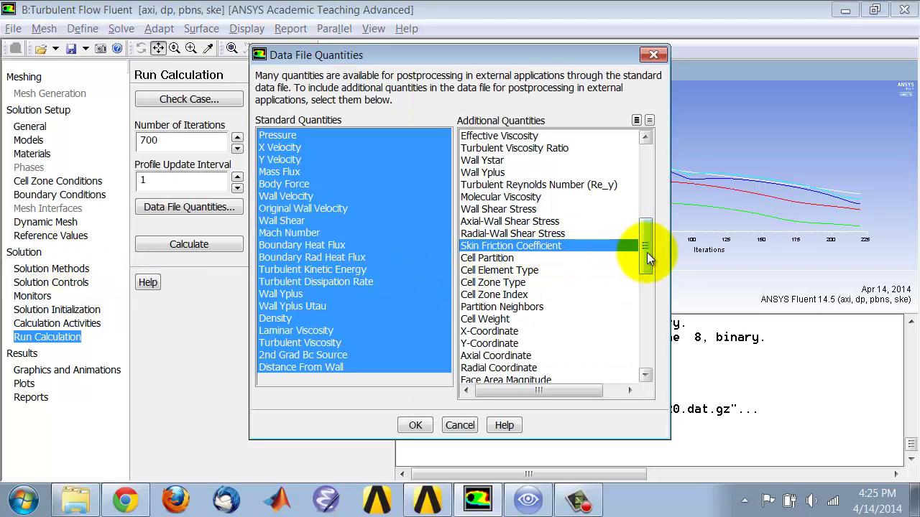
{"action": "scroll", "coordinate": [646, 244], "scroll_direction": "up", "scroll_amount": 3}
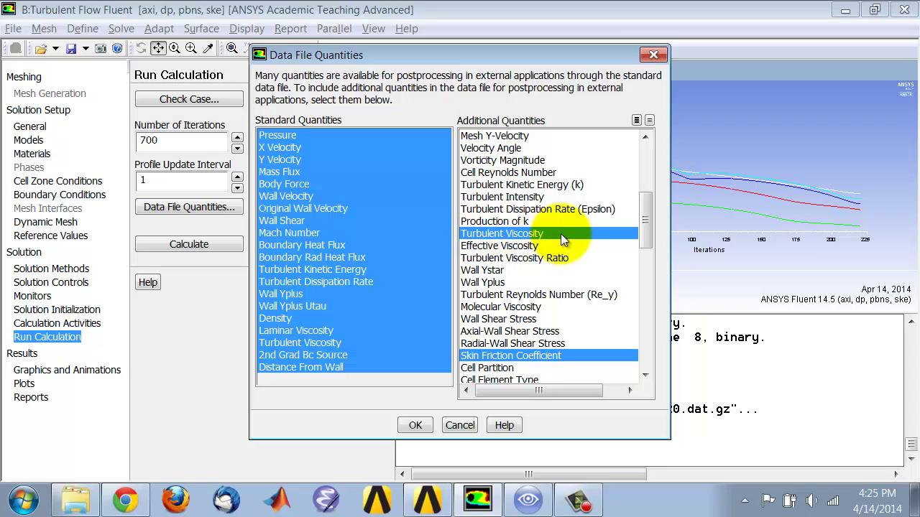
{"action": "left_click", "coordinate": [417, 425]}
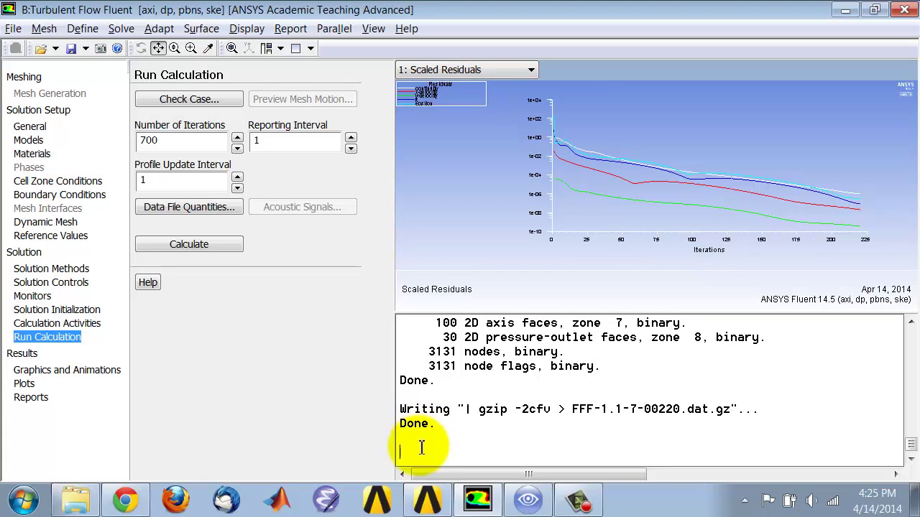
- Run the Fluent calculation for 1 iteration, using the settings changes for the current calculation only
{"action": "left_click", "coordinate": [430, 509]}
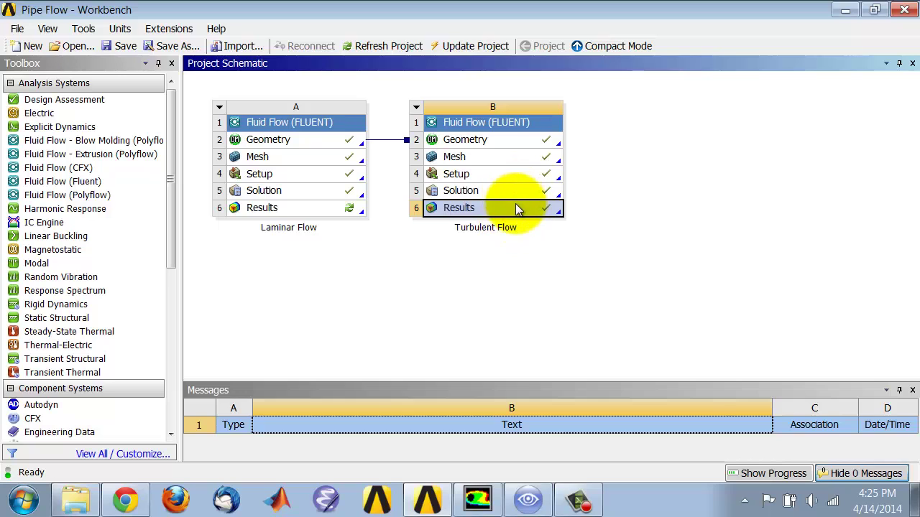
{"action": "left_click", "coordinate": [476, 502]}
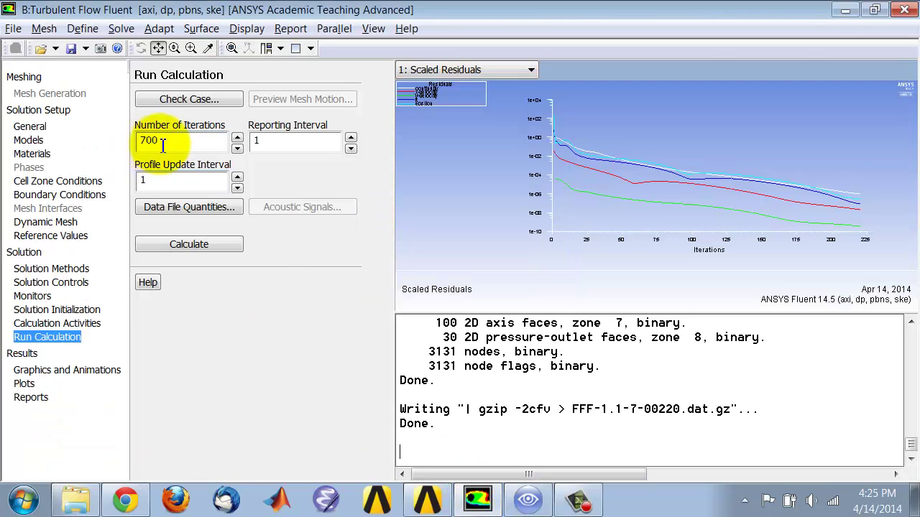
{"action": "left_click_drag", "start_coordinate": [161, 140], "coordinate": [123, 139]}
{"action": "type", "text": "1"}
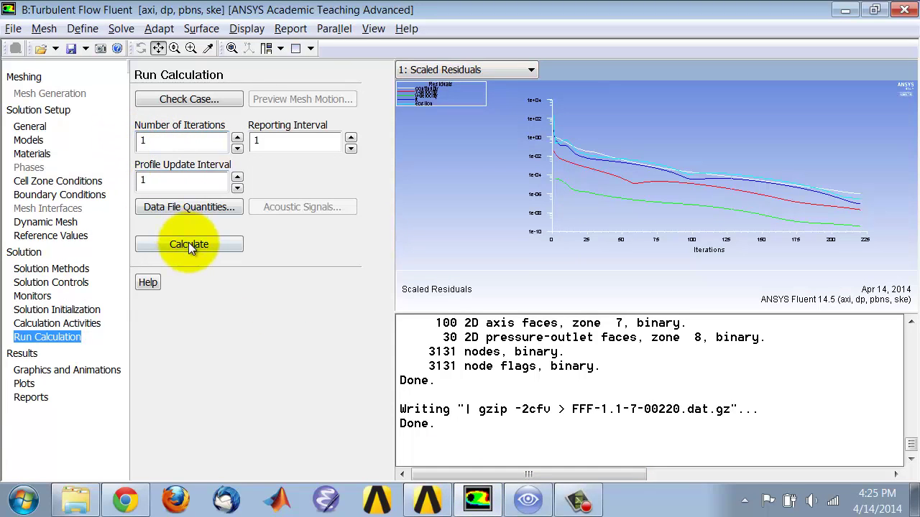
{"action": "left_click", "coordinate": [188, 242]}
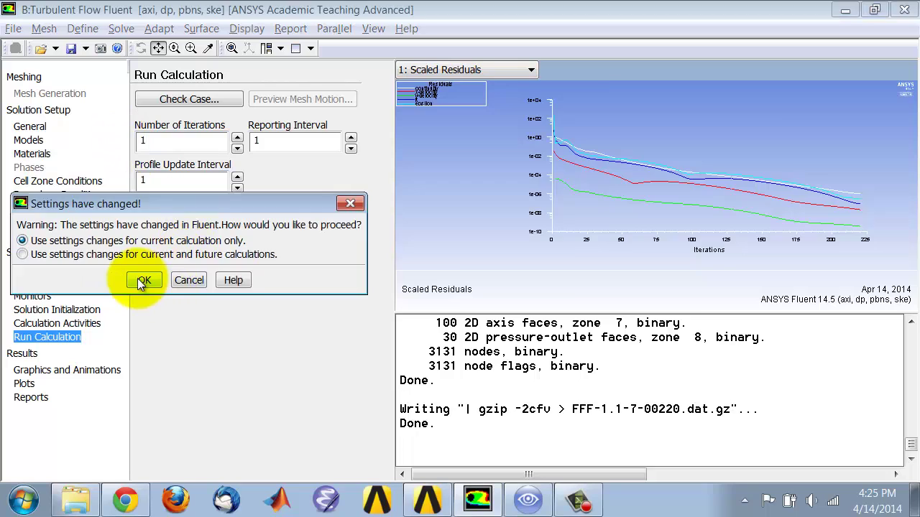
{"action": "left_click", "coordinate": [140, 280]}
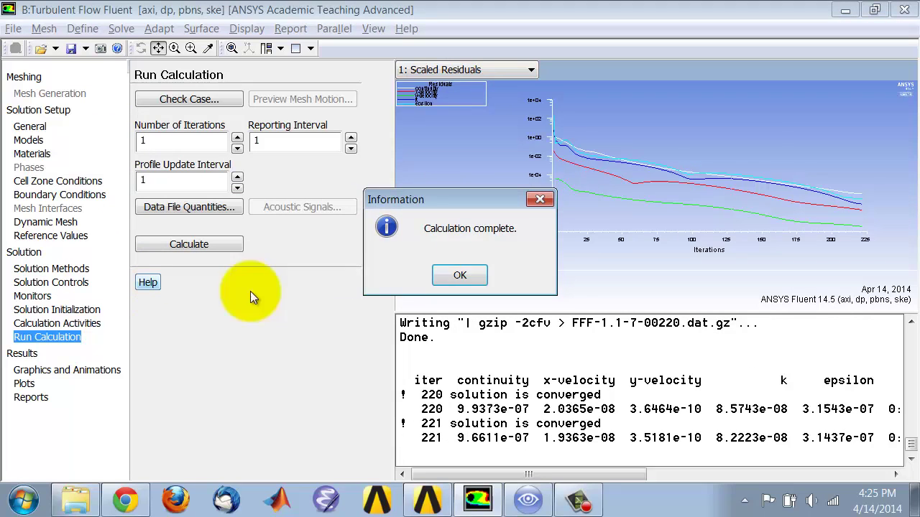
{"action": "left_click", "coordinate": [460, 275]}
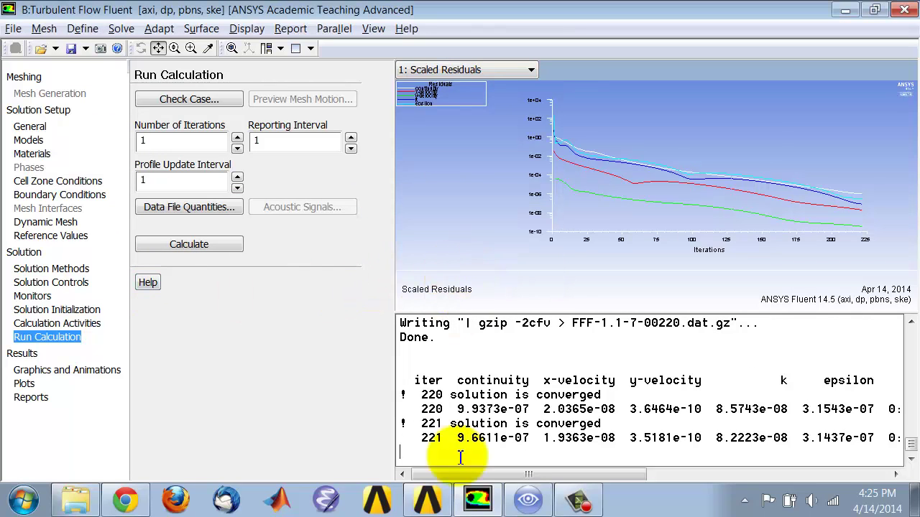
- Switch to Workbench and refresh the Results cell of the Turbulent Flow system
{"action": "left_click", "coordinate": [427, 499]}
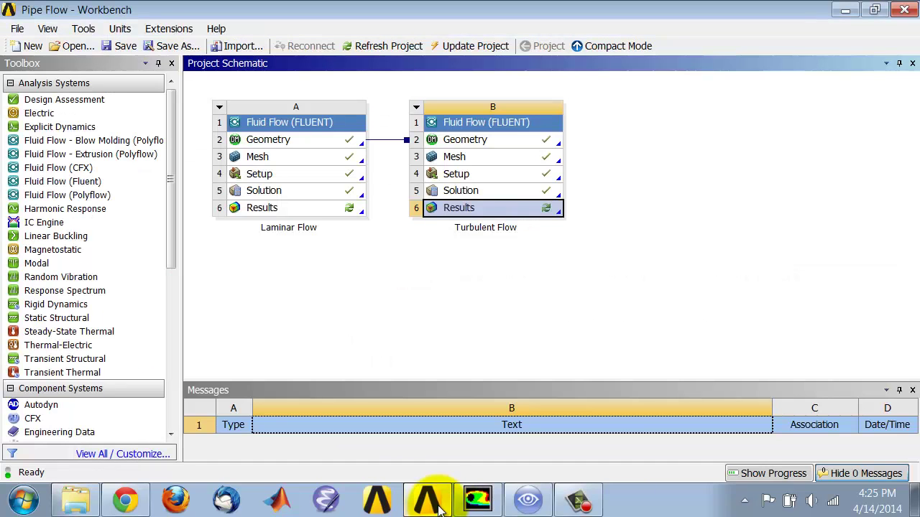
{"action": "right_click", "coordinate": [466, 209]}
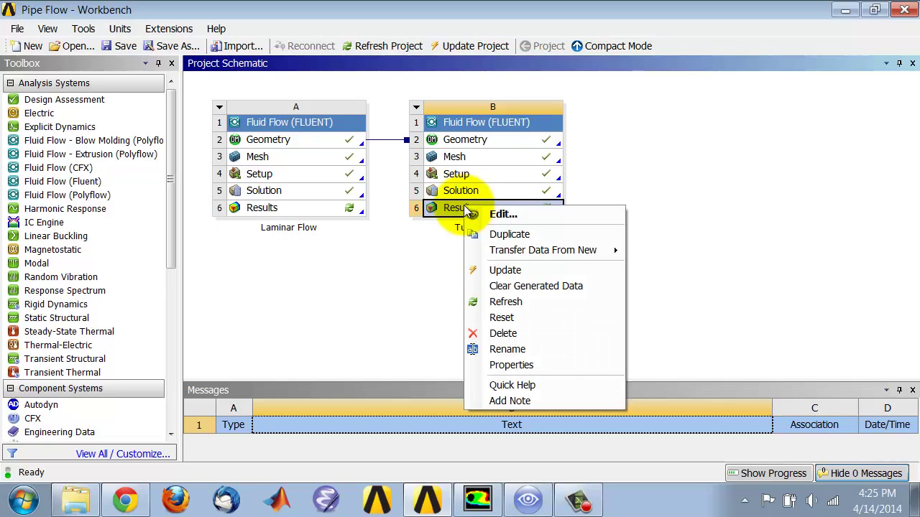
{"action": "left_click", "coordinate": [506, 301]}
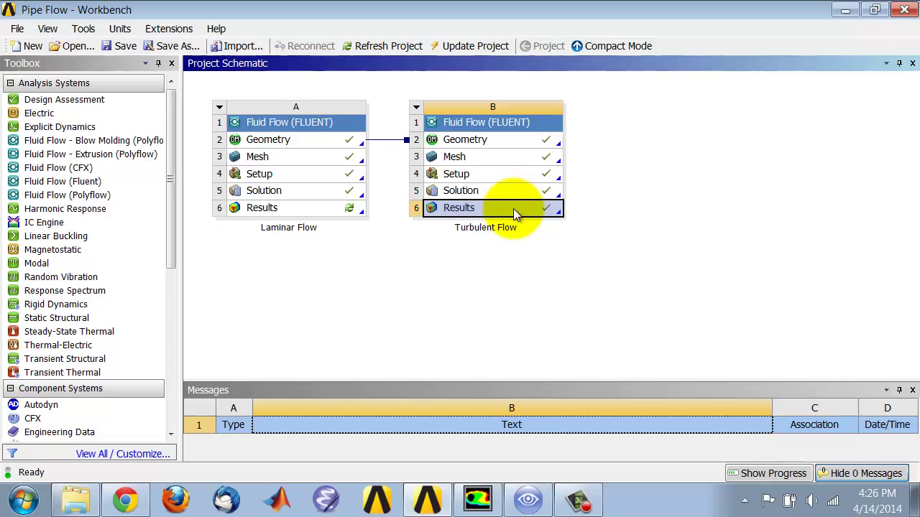
- Switch to CFD-Post and create a new expression named "mut nondim exp"
{"action": "left_click", "coordinate": [529, 501]}
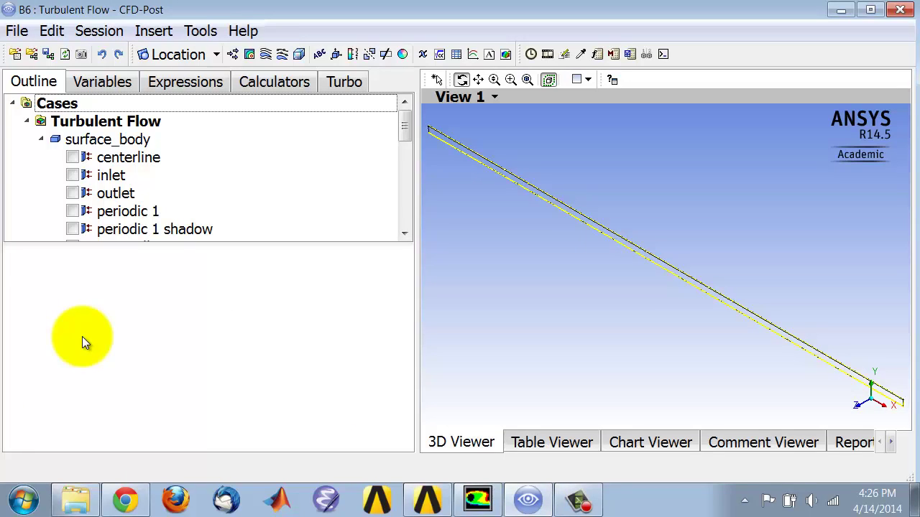
{"action": "left_click", "coordinate": [194, 84]}
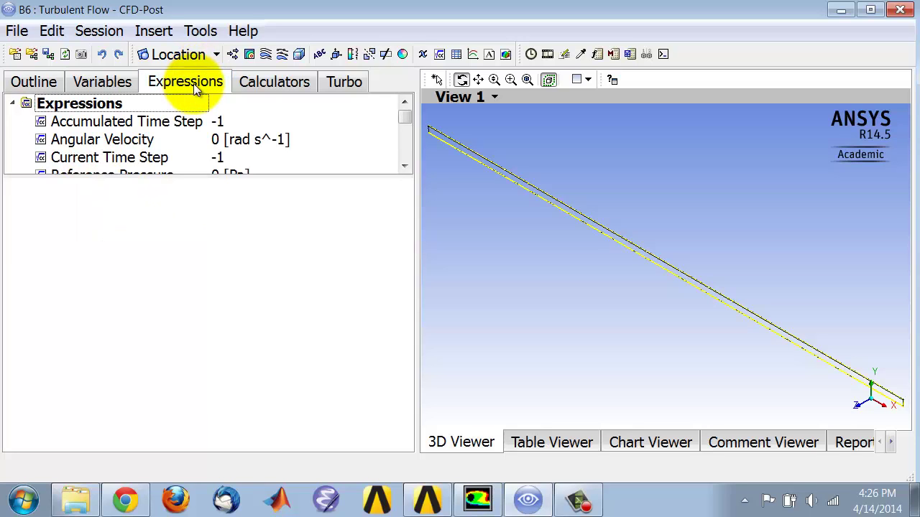
{"action": "right_click", "coordinate": [92, 105]}
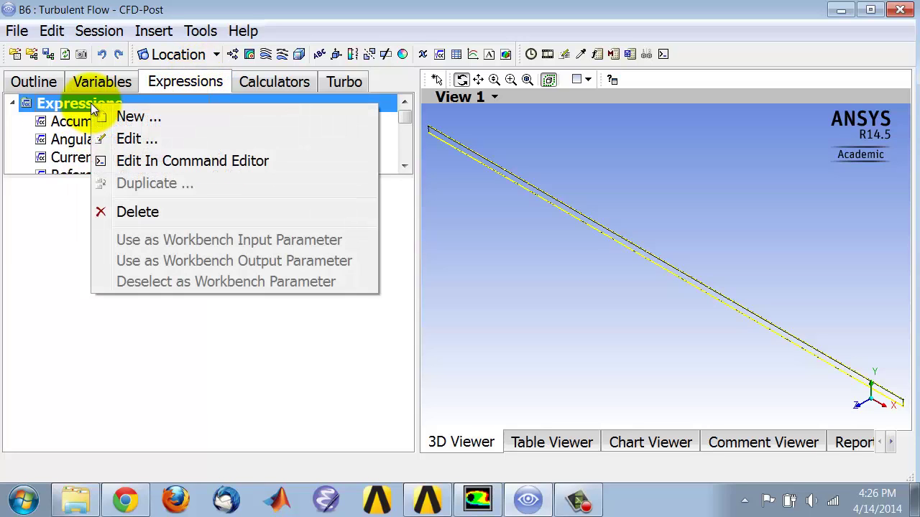
{"action": "left_click", "coordinate": [133, 117]}
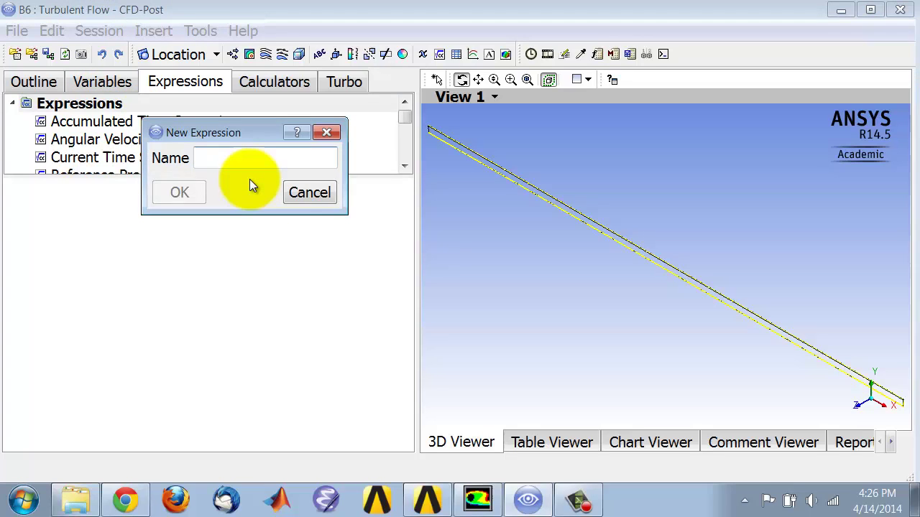
{"action": "type", "text": "mut n"}
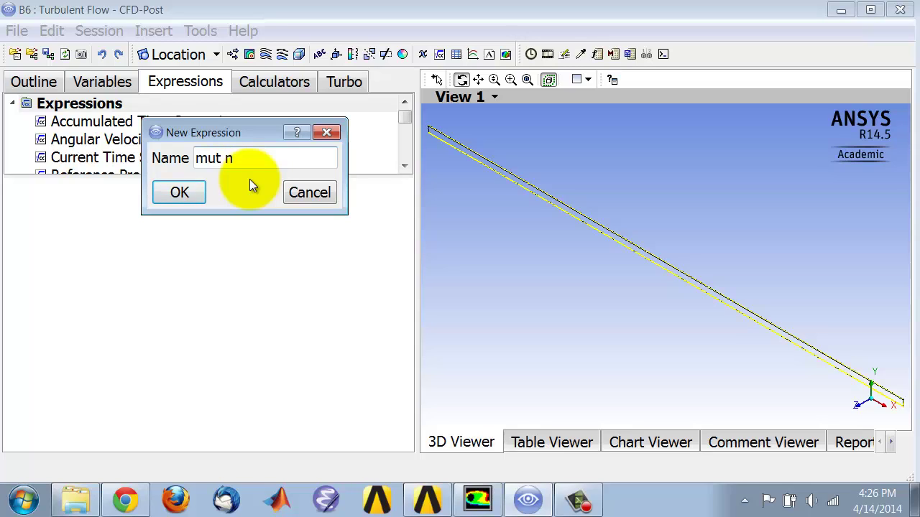
{"action": "type", "text": "ondim exp"}
{"action": "left_click", "coordinate": [180, 191]}
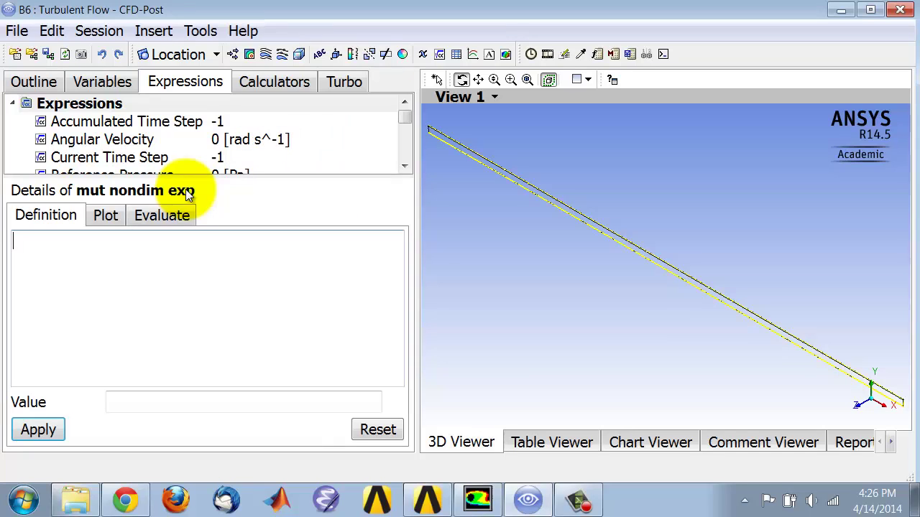
- Start the expression's definition with the Eddy Viscosity variable plus 2e-5[kg/m/s]
{"action": "left_click", "coordinate": [106, 345]}
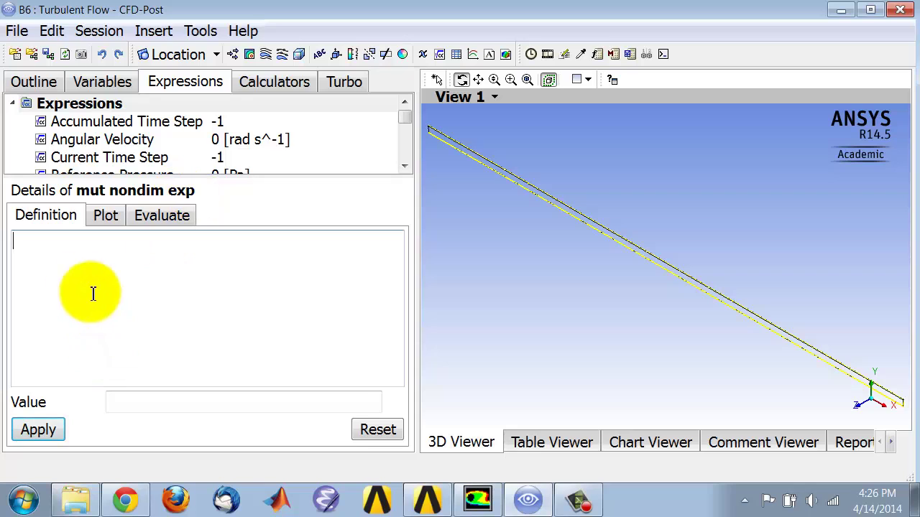
{"action": "right_click", "coordinate": [21, 246]}
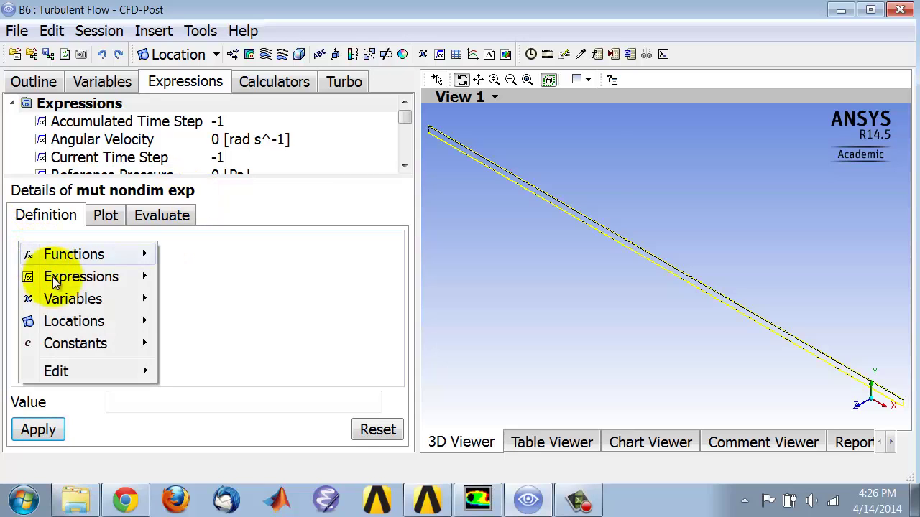
{"action": "mouse_move", "coordinate": [64, 302]}
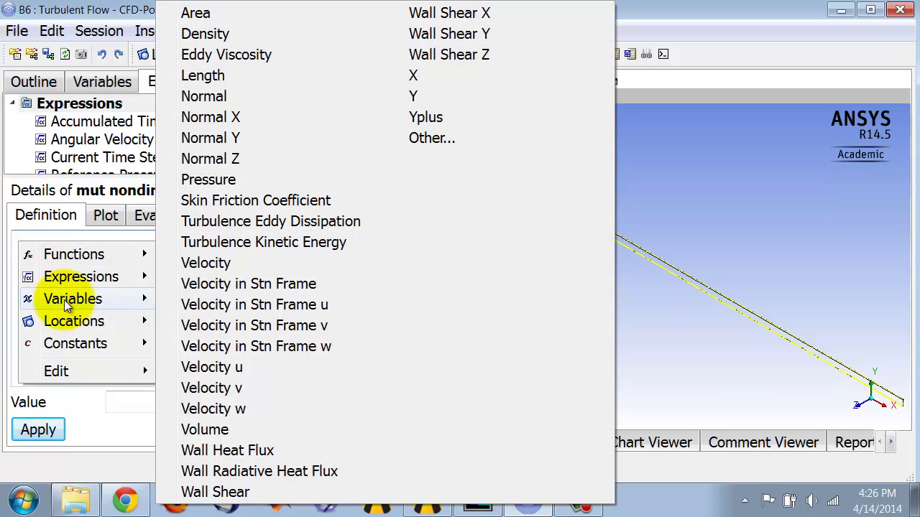
{"action": "left_click", "coordinate": [220, 56]}
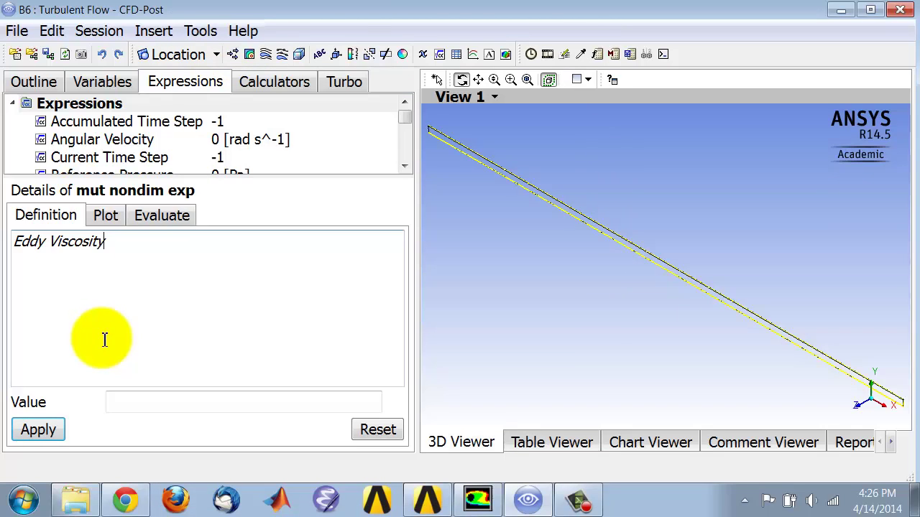
{"action": "type", "text": "+2e-5[kg"}
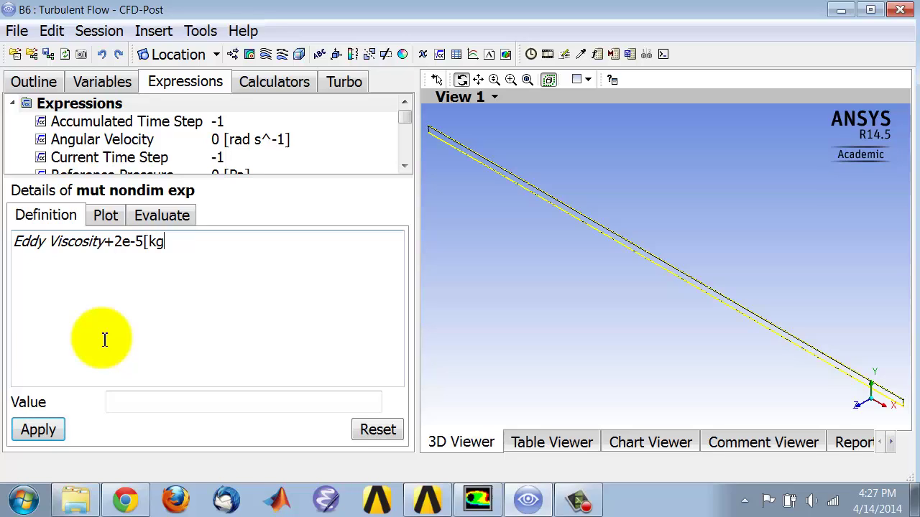
{"action": "type", "text": "/m/s]"}
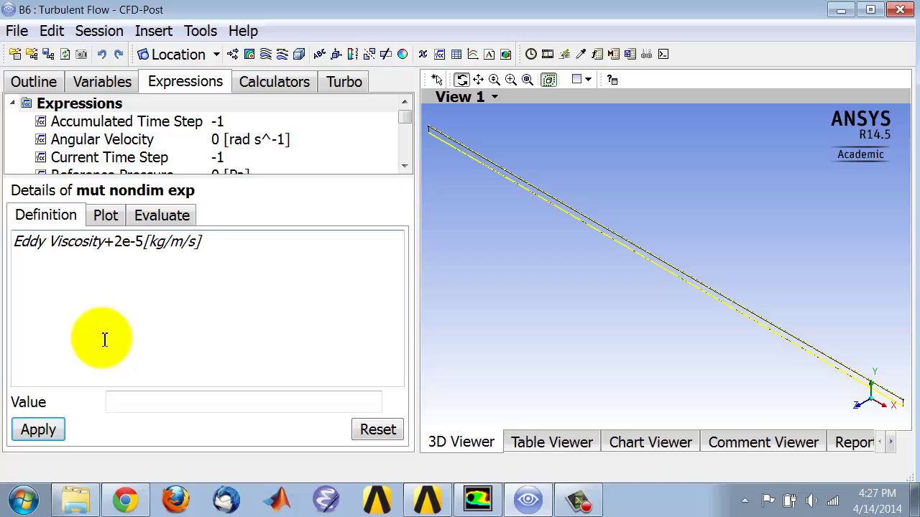
- Enclose the sum in parentheses, divide it by 2e-5[kg/m/s], and apply the expression definition
{"action": "key", "text": "Left"}
{"action": "key", "text": "Left"}
{"action": "key", "text": "Left"}
{"action": "key", "text": "Left"}
{"action": "key", "text": "Left"}
{"action": "key", "text": "Left"}
{"action": "key", "text": "Left"}
{"action": "key", "text": "Left"}
{"action": "key", "text": "Left"}
{"action": "key", "text": "Left"}
{"action": "key", "text": "Left"}
{"action": "key", "text": "Left"}
{"action": "key", "text": "Left"}
{"action": "key", "text": "Left"}
{"action": "key", "text": "Left"}
{"action": "key", "text": "Left"}
{"action": "key", "text": "Left"}
{"action": "key", "text": "Left"}
{"action": "key", "text": "Left"}
{"action": "key", "text": "Left"}
{"action": "type", "text": "("}
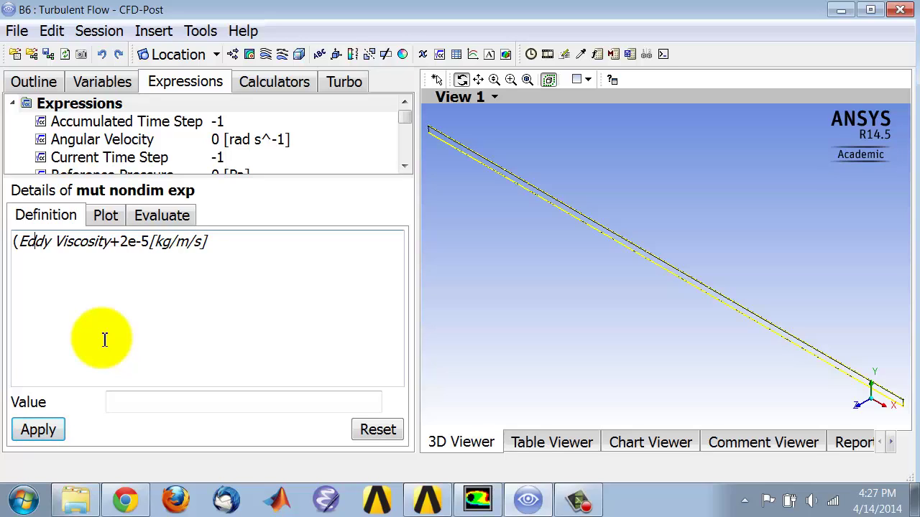
{"action": "key", "text": "End"}
{"action": "type", "text": ")/2e-5[kg/m/"}
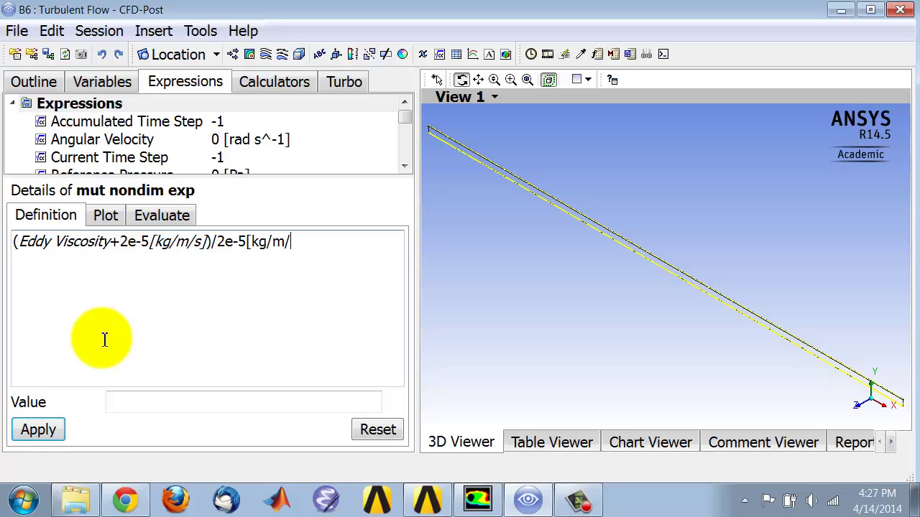
{"action": "type", "text": "s]"}
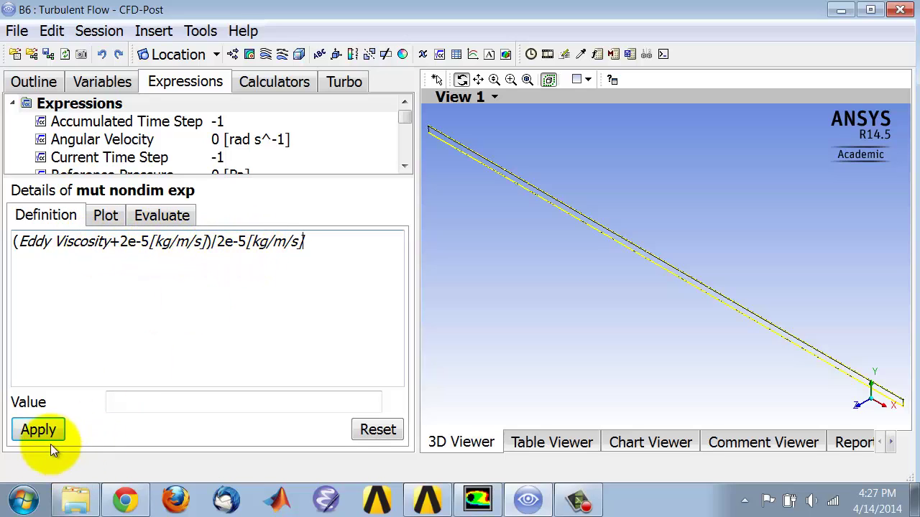
{"action": "left_click", "coordinate": [39, 429]}
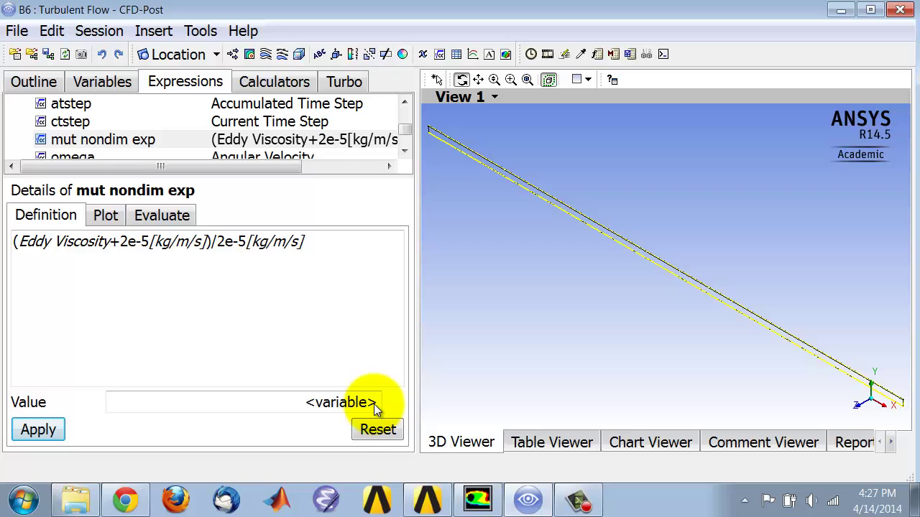
- Create a new variable named "mut nondim"
{"action": "left_click", "coordinate": [117, 85]}
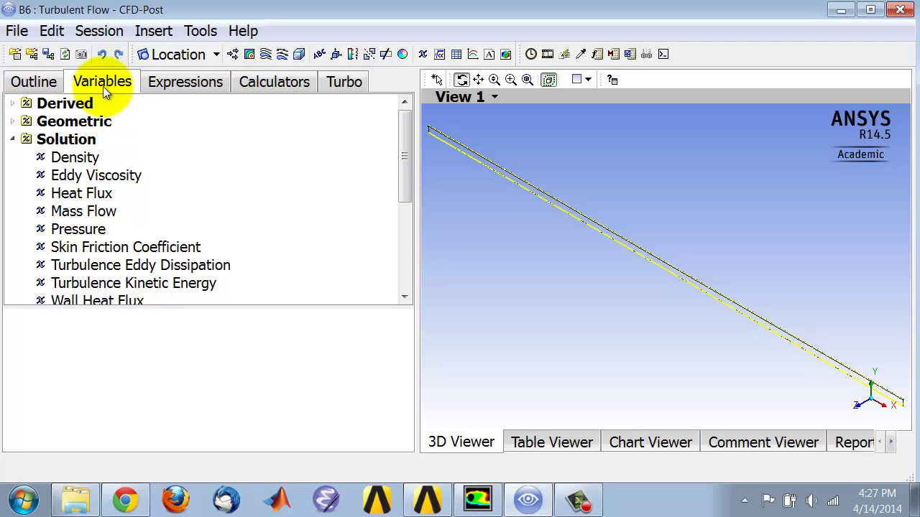
{"action": "right_click", "coordinate": [84, 107]}
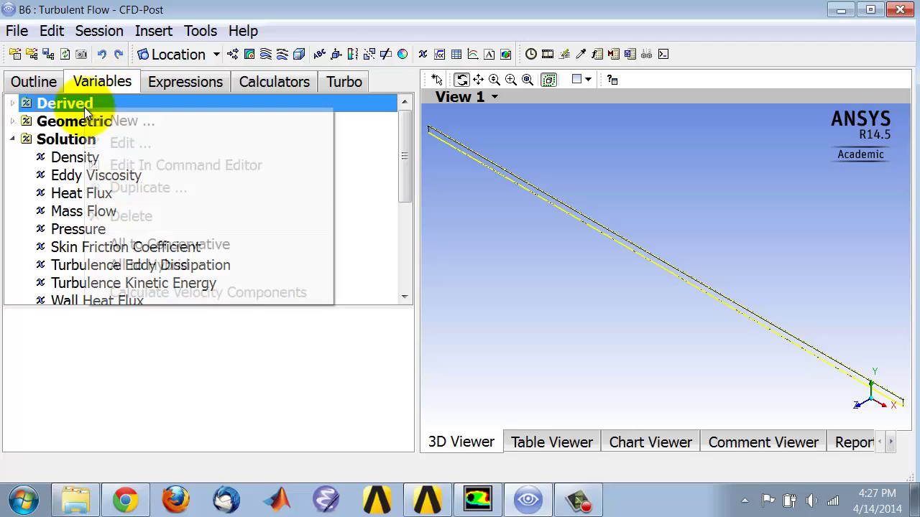
{"action": "left_click", "coordinate": [118, 124]}
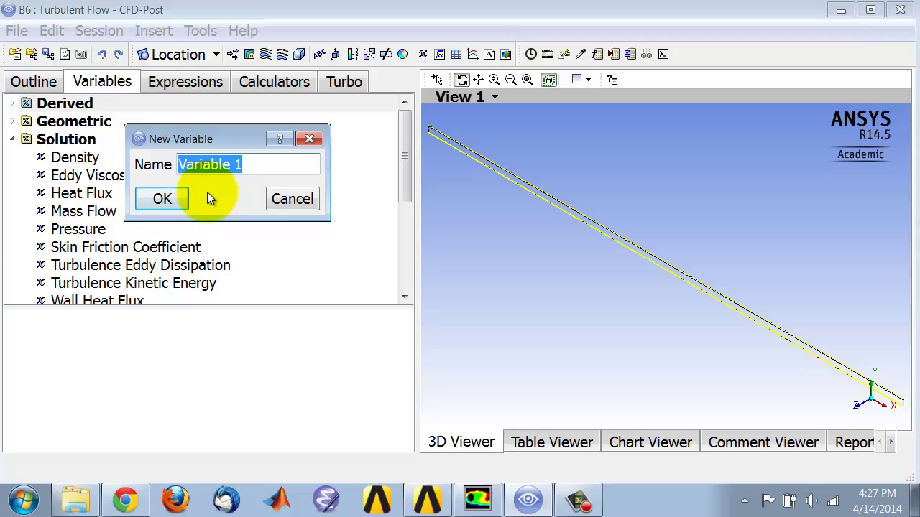
{"action": "type", "text": "mut"}
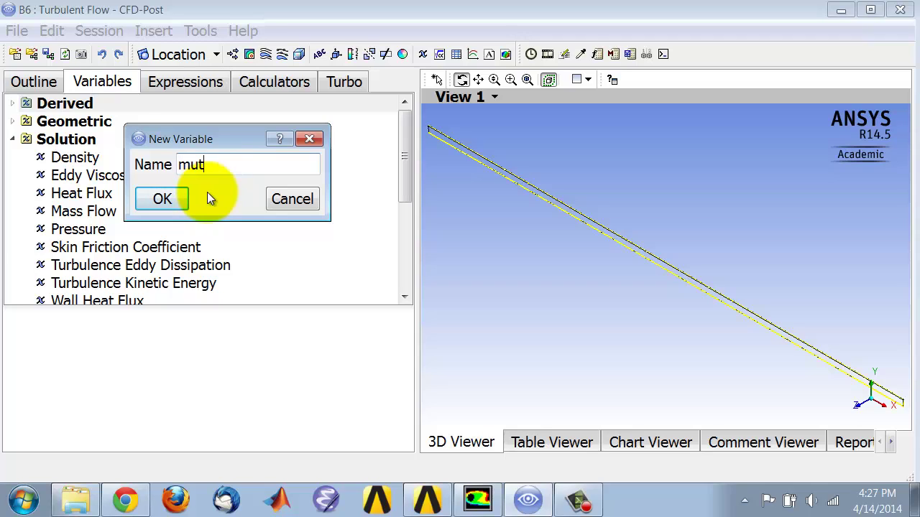
{"action": "type", "text": " nondim"}
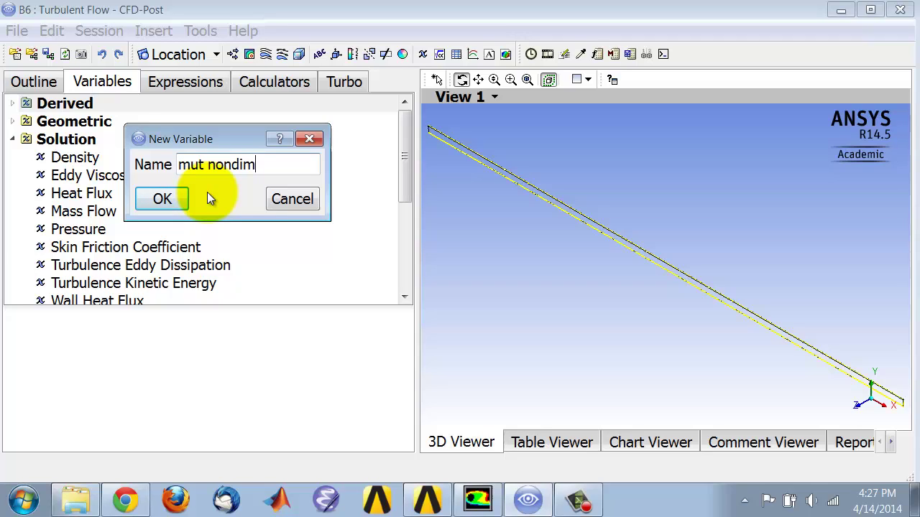
{"action": "left_click", "coordinate": [161, 199]}
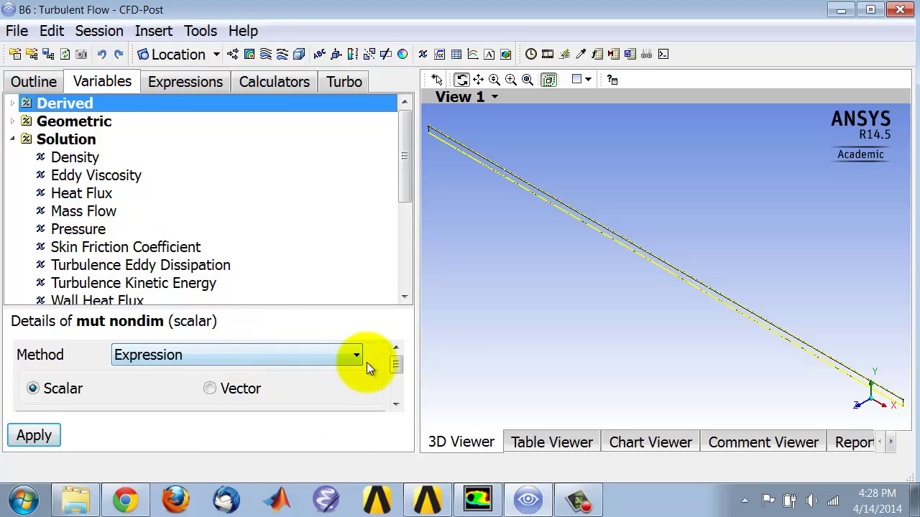
- Define the mut nondim variable with the expression "mut nondim exp" and apply it
{"action": "left_click_drag", "start_coordinate": [396, 364], "coordinate": [400, 385]}
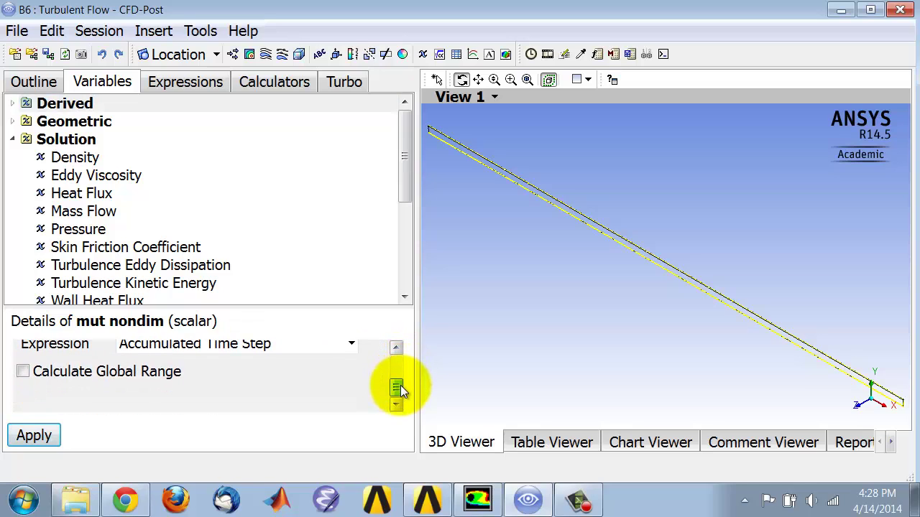
{"action": "left_click", "coordinate": [350, 346]}
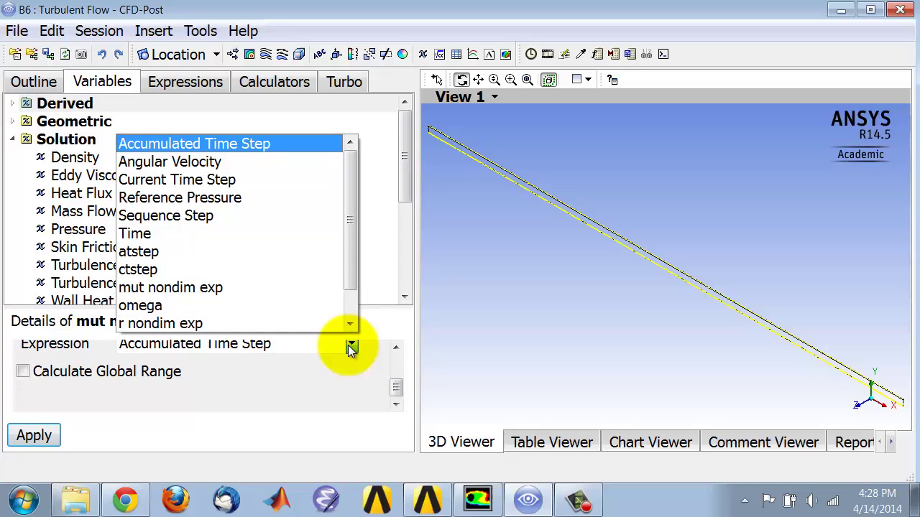
{"action": "left_click", "coordinate": [279, 289]}
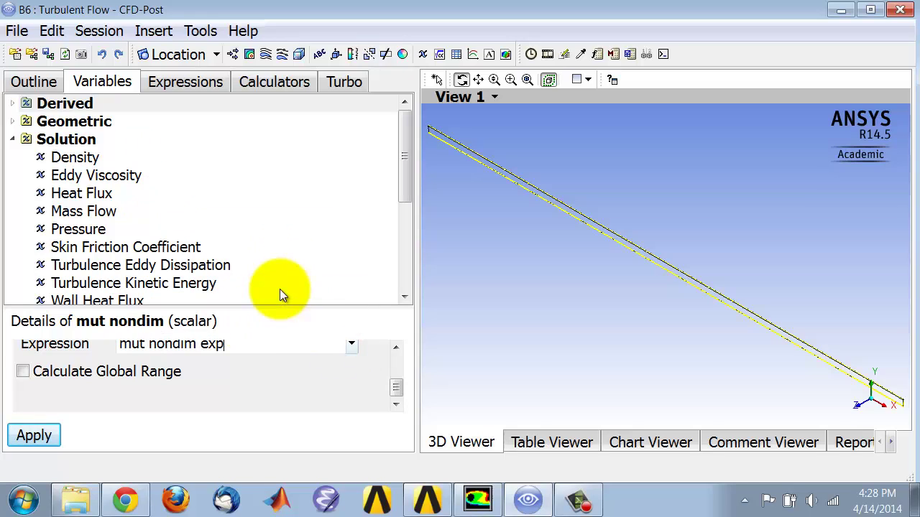
{"action": "left_click", "coordinate": [40, 438]}
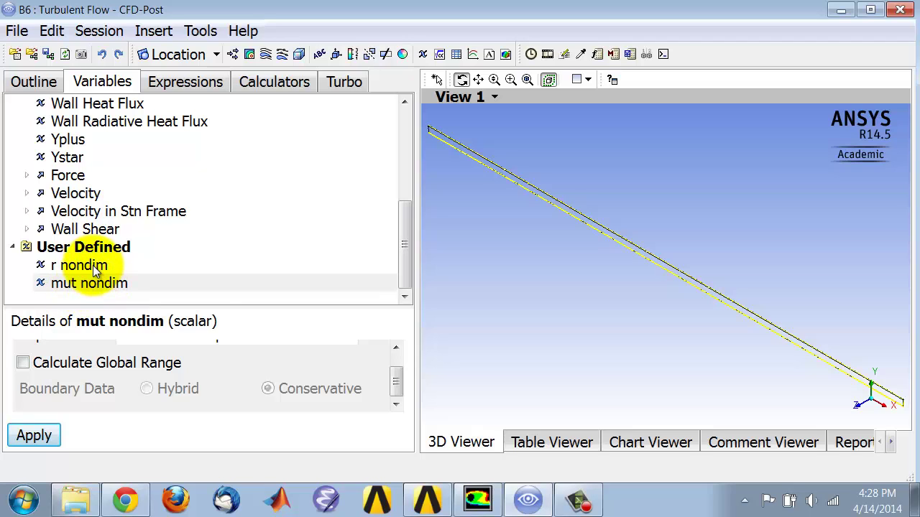
- Insert a new chart named "mut nondim plot"
{"action": "left_click", "coordinate": [30, 83]}
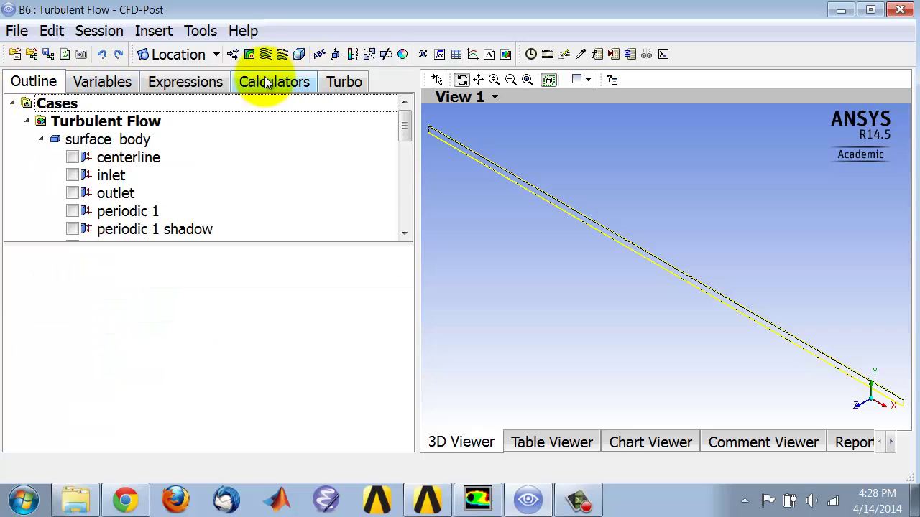
{"action": "left_click", "coordinate": [472, 56]}
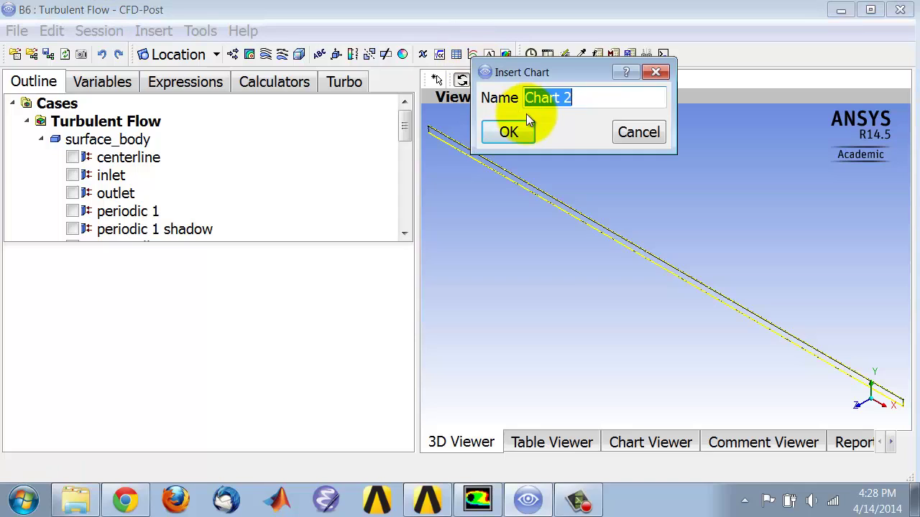
{"action": "type", "text": "mut nondim"}
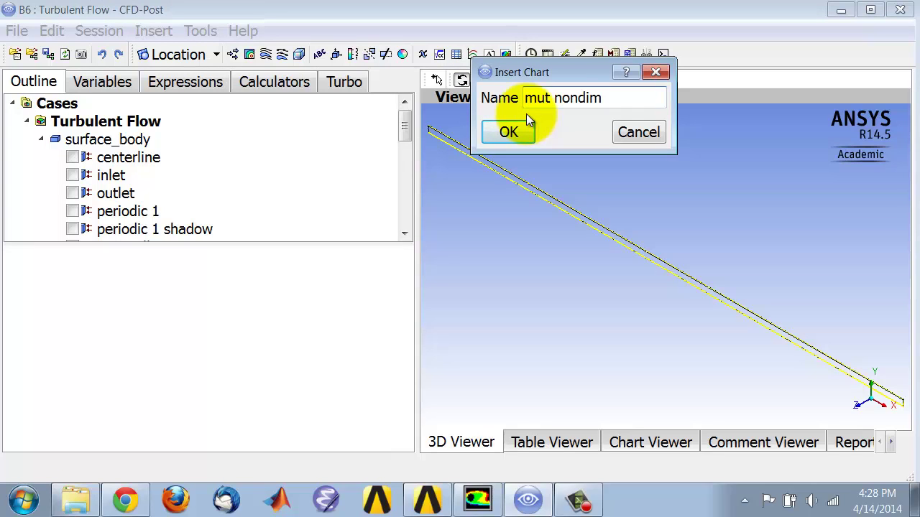
{"action": "left_click", "coordinate": [518, 130]}
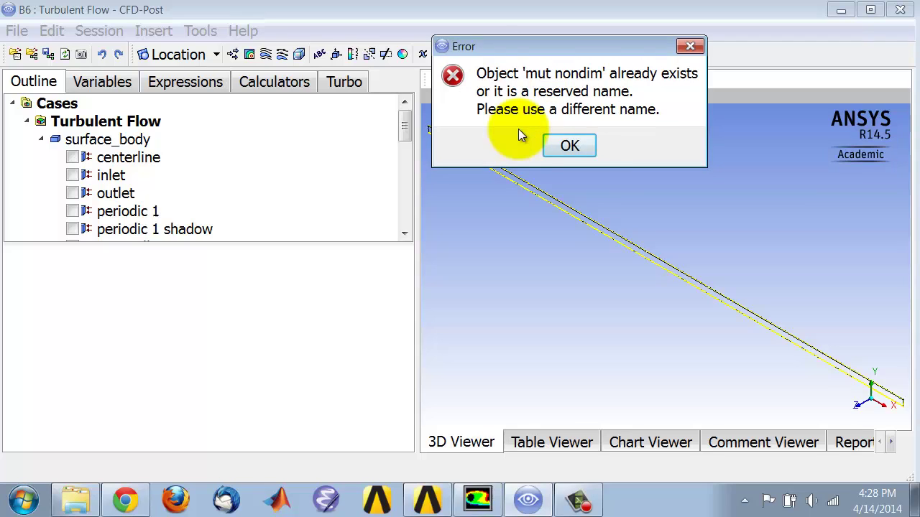
{"action": "left_click", "coordinate": [564, 149]}
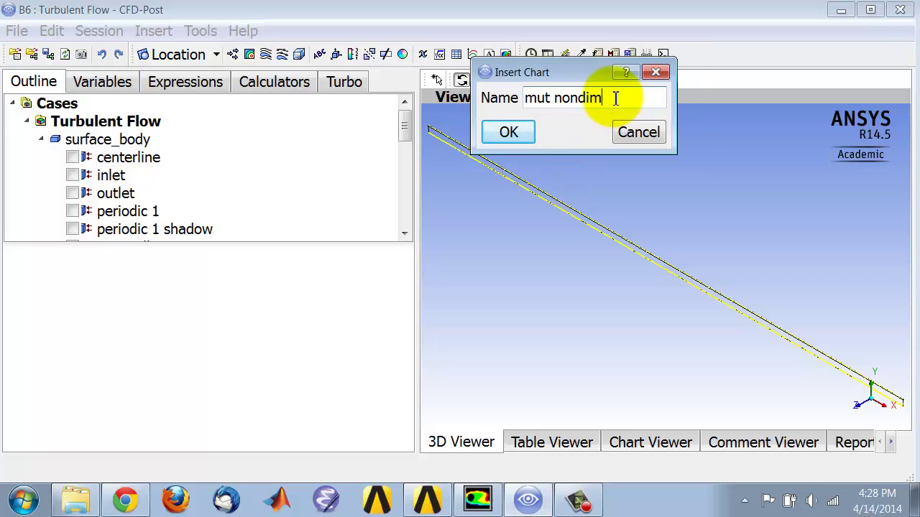
{"action": "type", "text": "plot"}
{"action": "key", "text": "Return"}
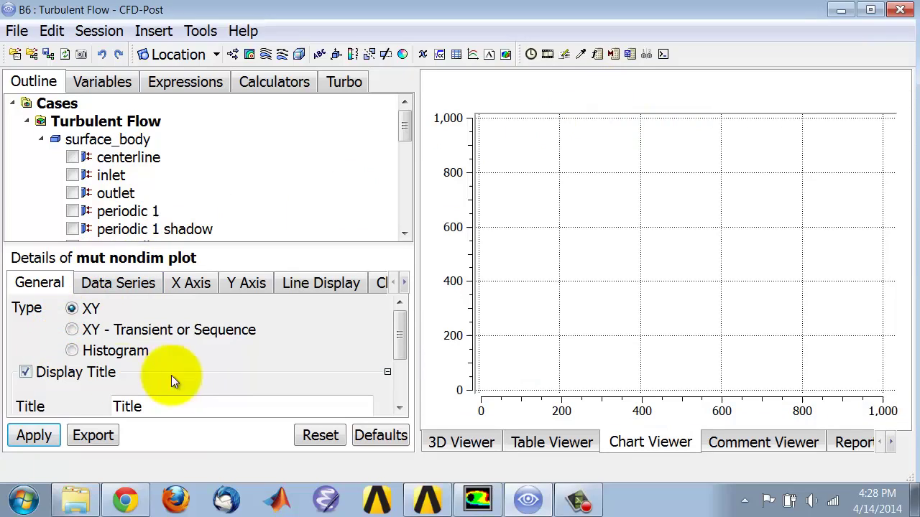
- Set the location of the chart's data series Series 1 to Pipe Outlet
{"action": "left_click", "coordinate": [149, 287]}
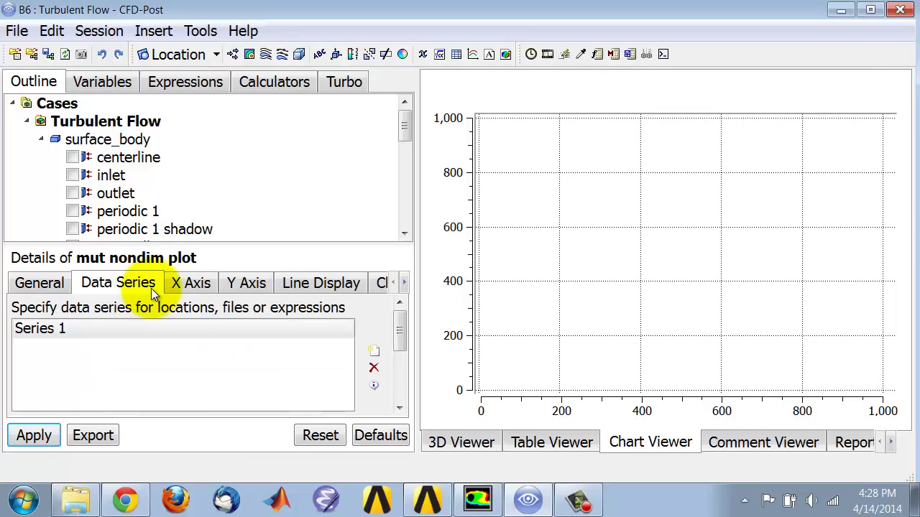
{"action": "left_click_drag", "start_coordinate": [401, 337], "coordinate": [403, 378]}
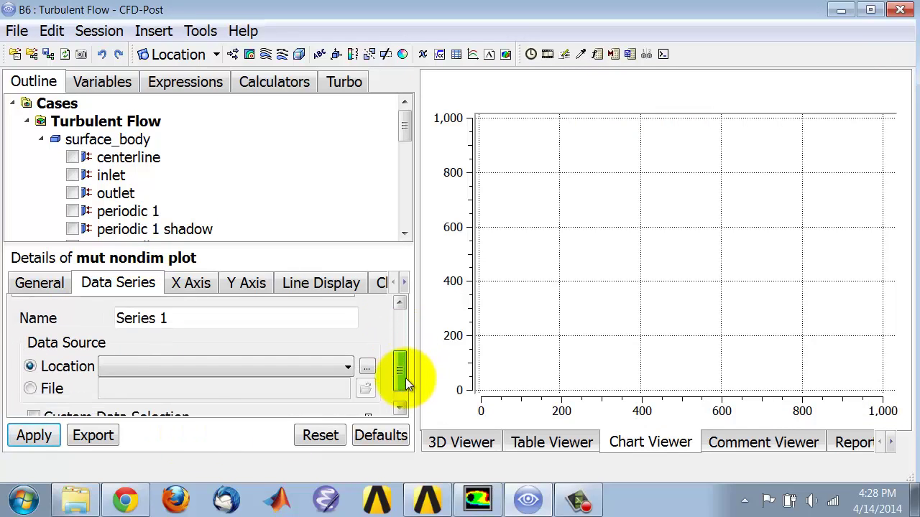
{"action": "left_click", "coordinate": [201, 365]}
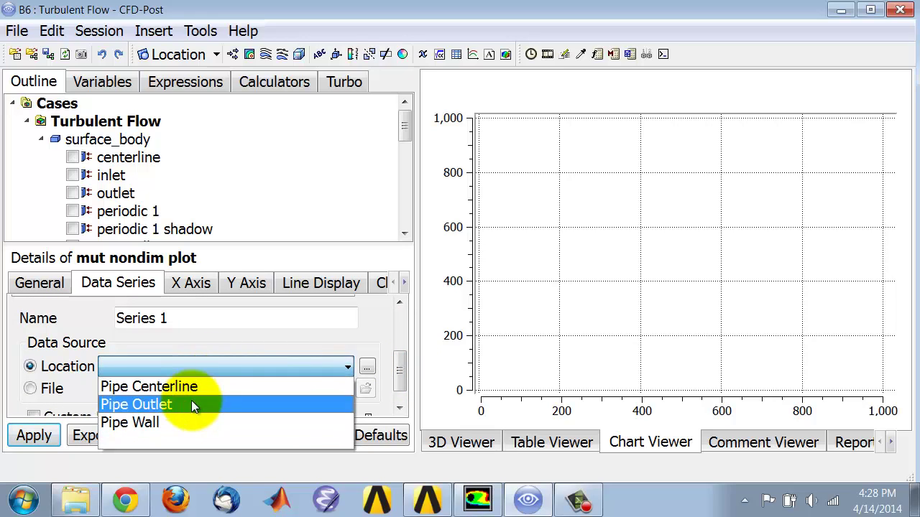
{"action": "left_click", "coordinate": [191, 400]}
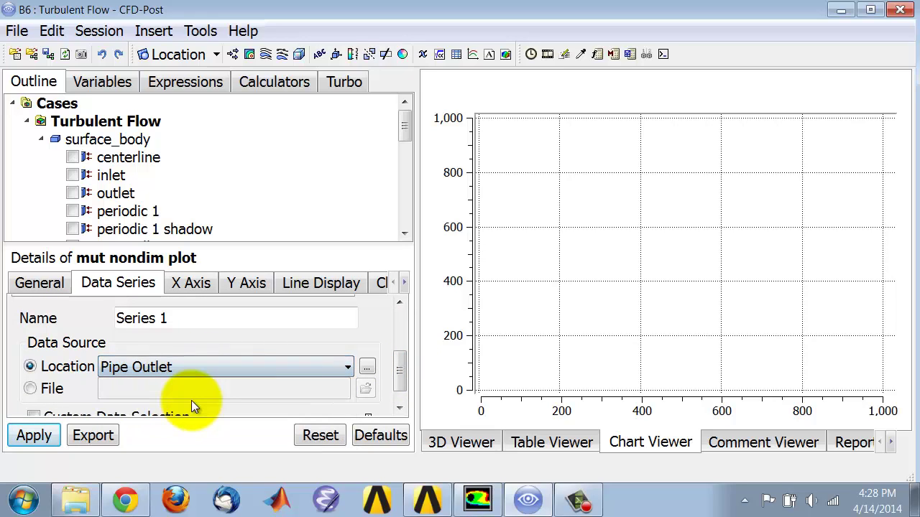
- Set the chart's X axis variable to mut nondim
{"action": "left_click", "coordinate": [192, 285]}
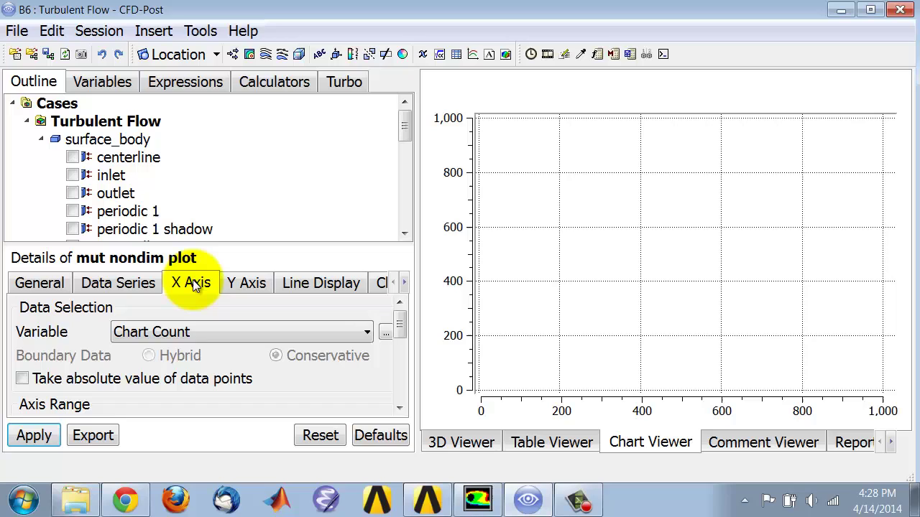
{"action": "left_click", "coordinate": [196, 334]}
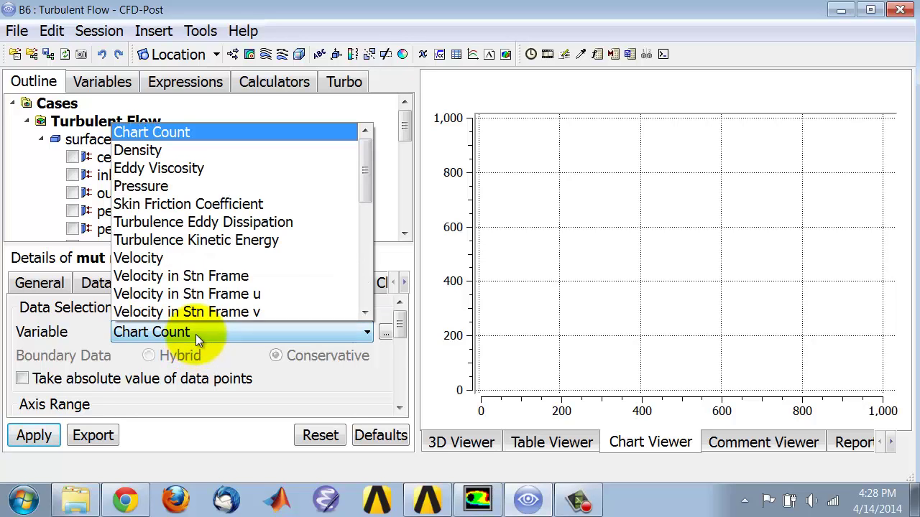
{"action": "left_click_drag", "start_coordinate": [370, 176], "coordinate": [370, 287]}
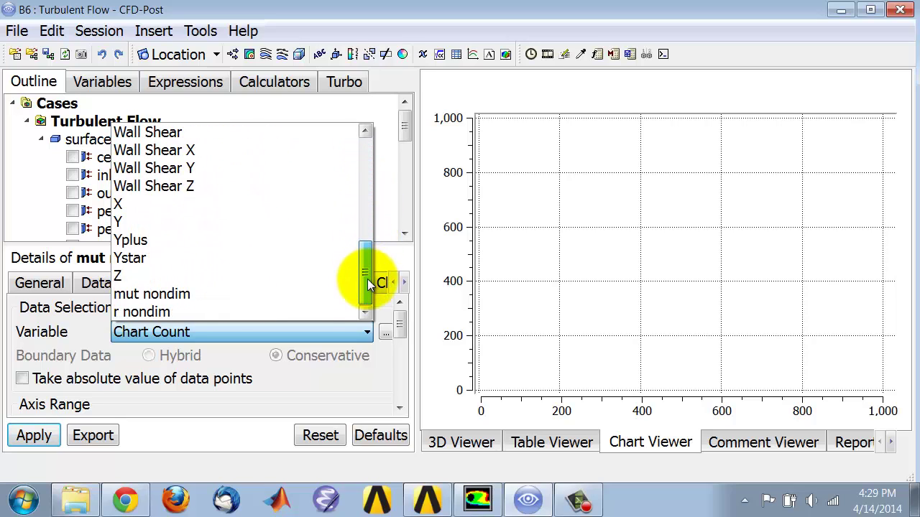
{"action": "left_click", "coordinate": [254, 295]}
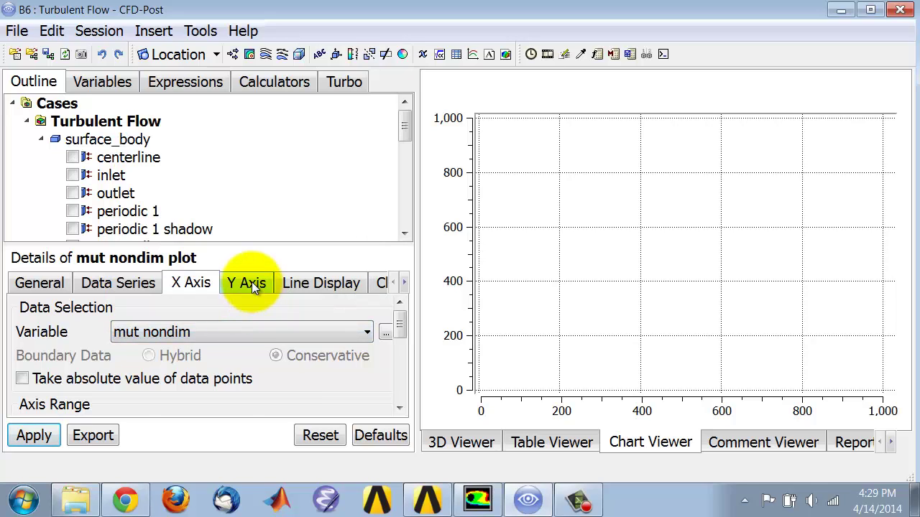
- Set the chart's Y axis variable to r nondim and apply the settings to generate the plot
{"action": "left_click", "coordinate": [252, 281]}
{"action": "left_click", "coordinate": [237, 331]}
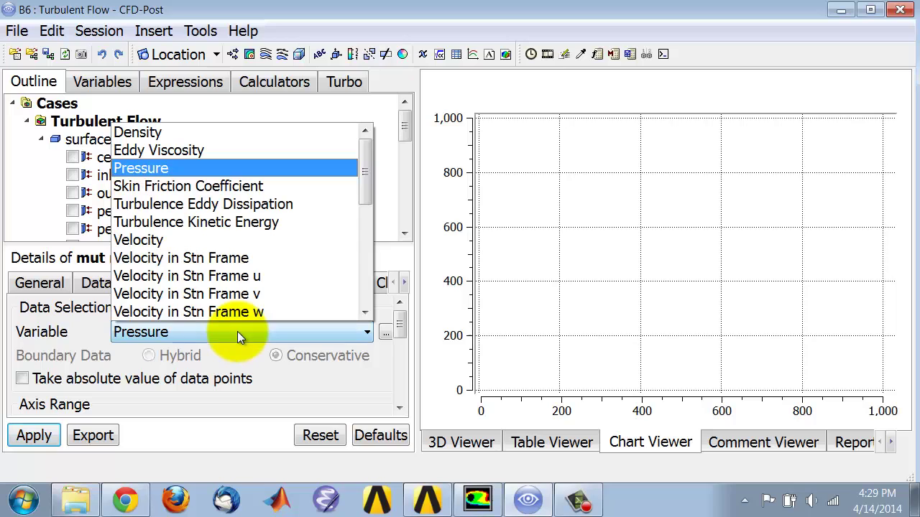
{"action": "left_click_drag", "start_coordinate": [366, 189], "coordinate": [368, 297]}
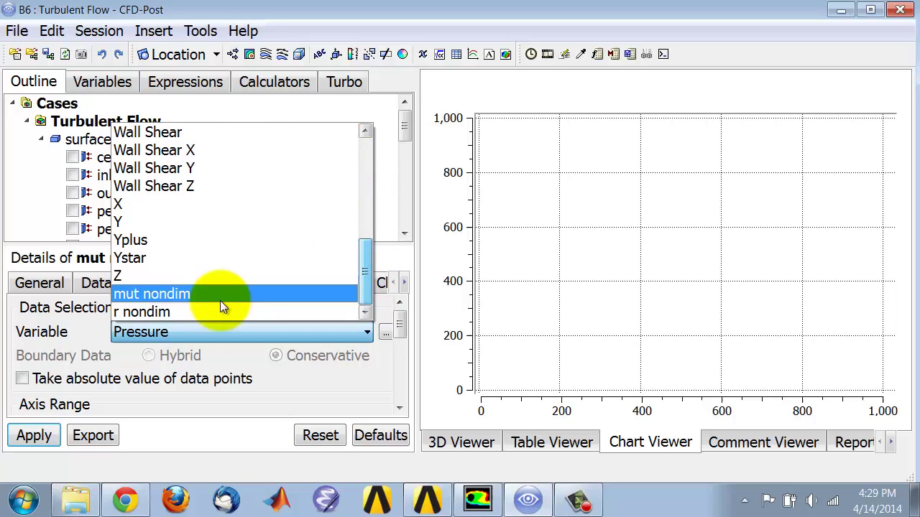
{"action": "left_click", "coordinate": [156, 315]}
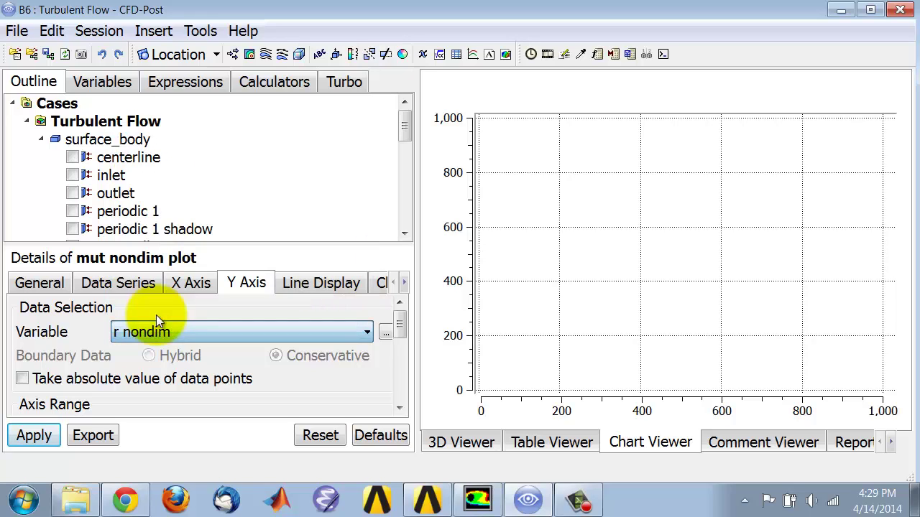
{"action": "left_click", "coordinate": [32, 438]}
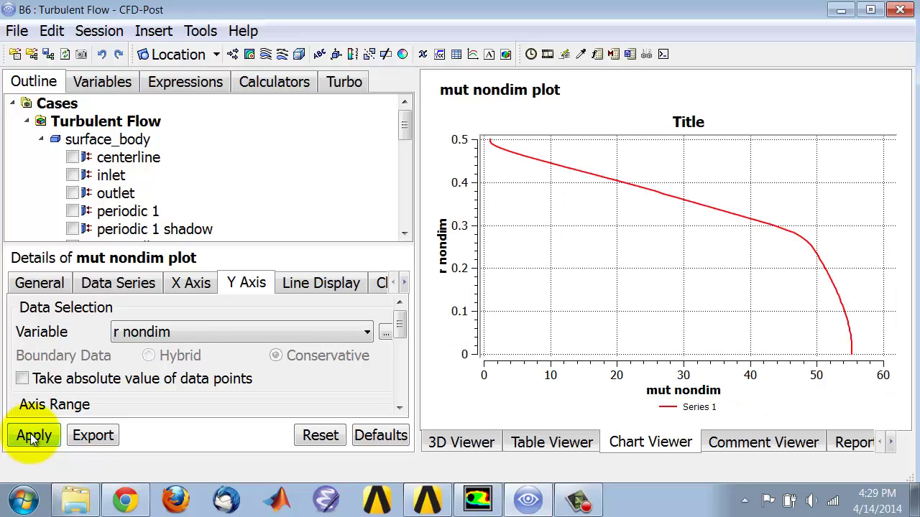